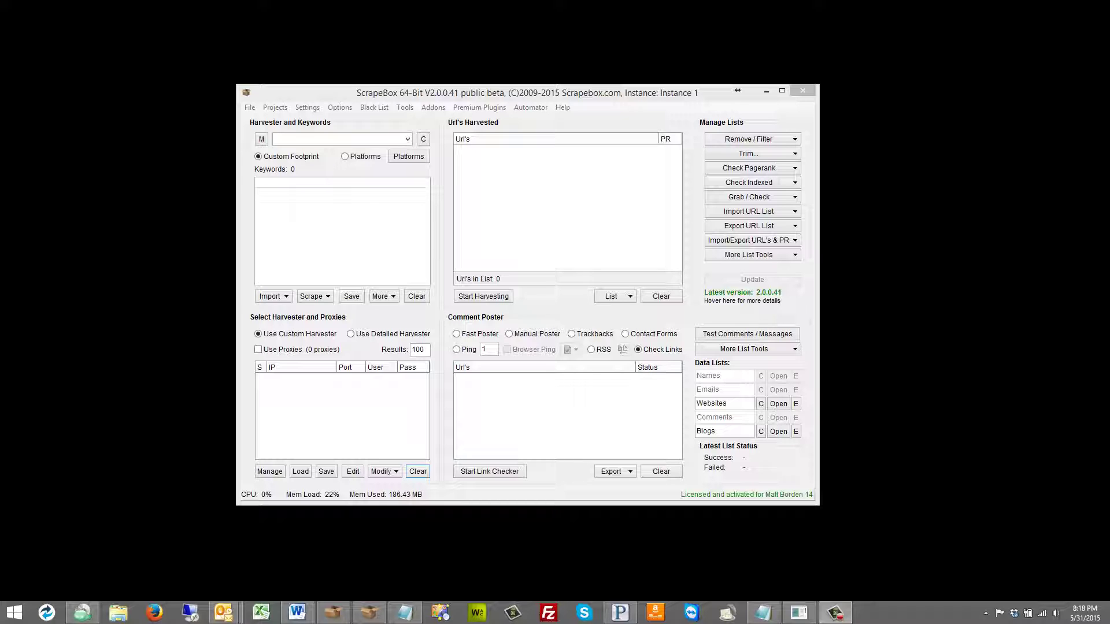
{"action": "left_click", "coordinate": [727, 199]}
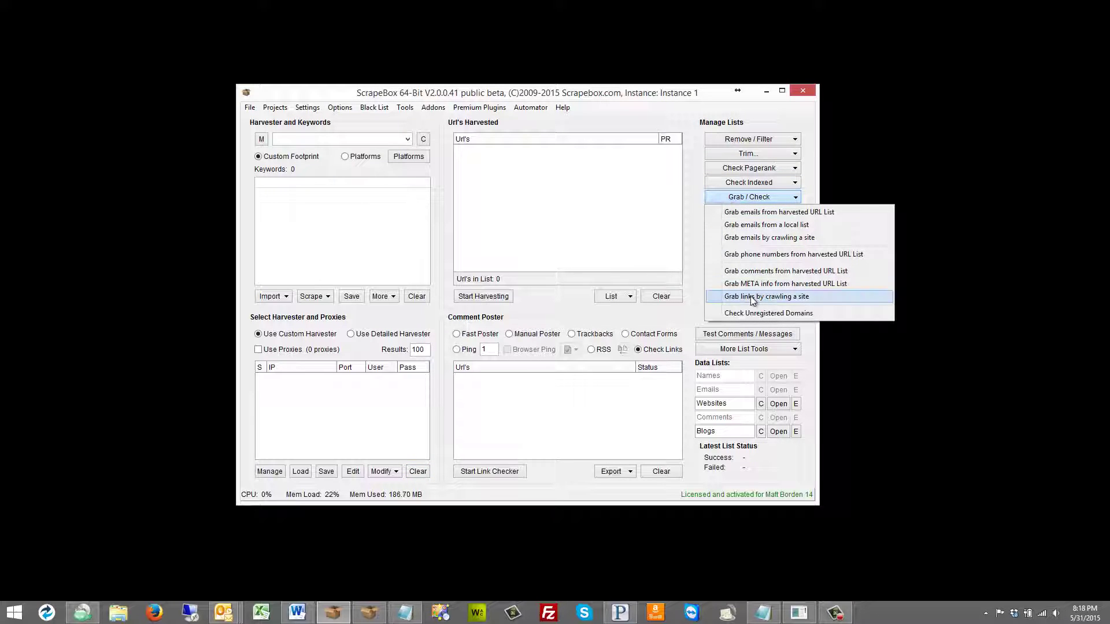
{"action": "left_click", "coordinate": [810, 296]}
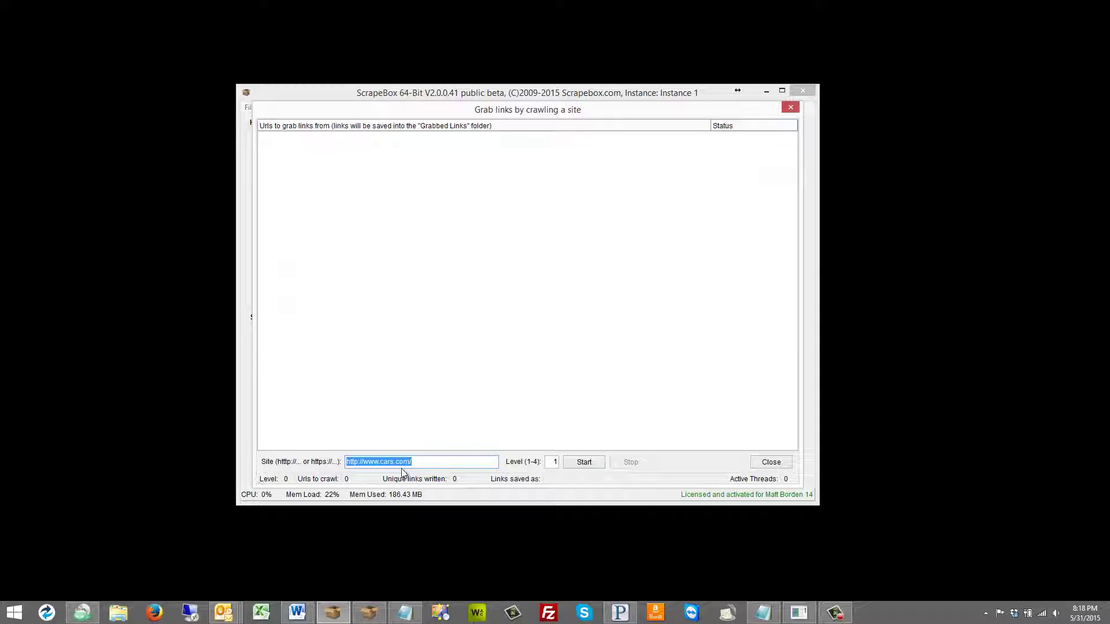
{"action": "left_click", "coordinate": [450, 462]}
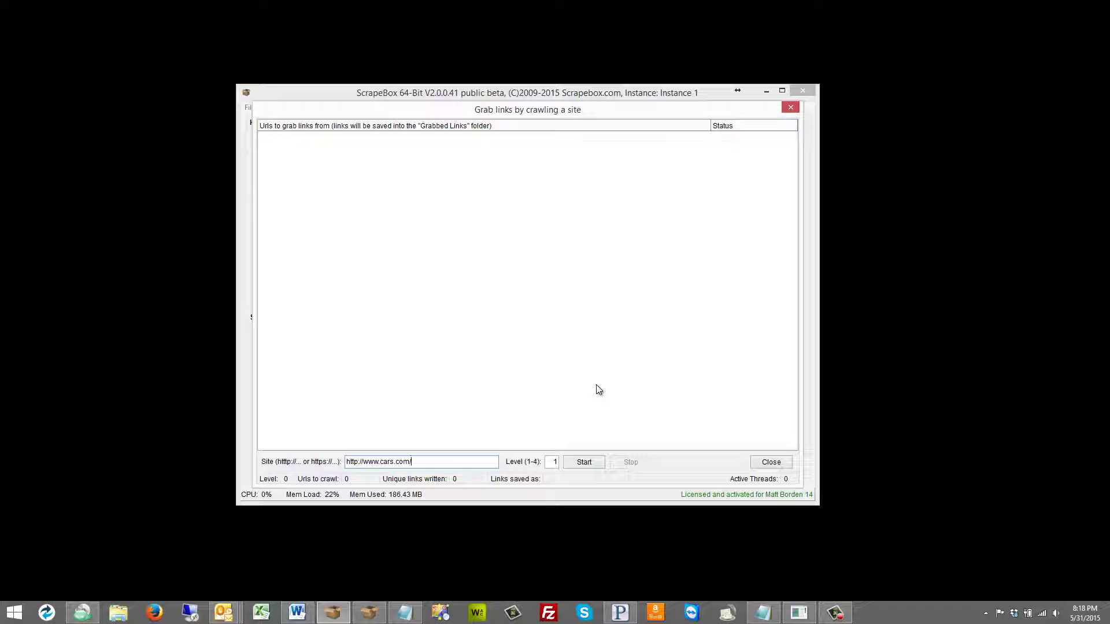
{"action": "double_click", "coordinate": [553, 462]}
{"action": "type", "text": "2"}
{"action": "double_click", "coordinate": [553, 462]}
Step: Crawl cars.com at level 1 and review the 88 links in 05-31-2015_20-19-16.txt in Notepad, then close it
{"action": "type", "text": "1"}
{"action": "left_click", "coordinate": [584, 461]}
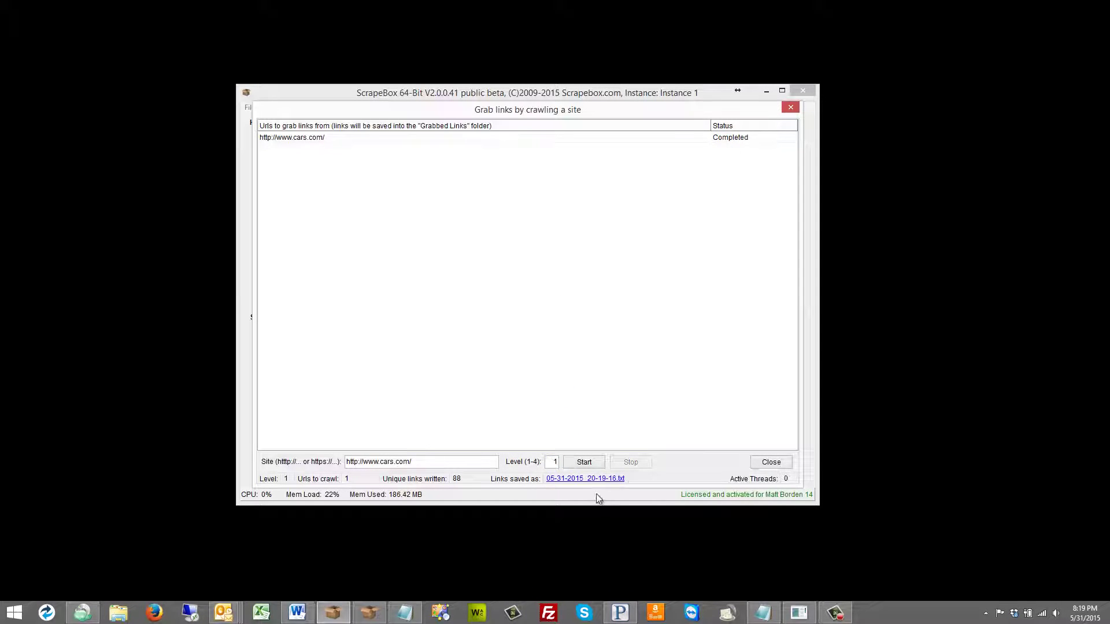
{"action": "left_click", "coordinate": [590, 479]}
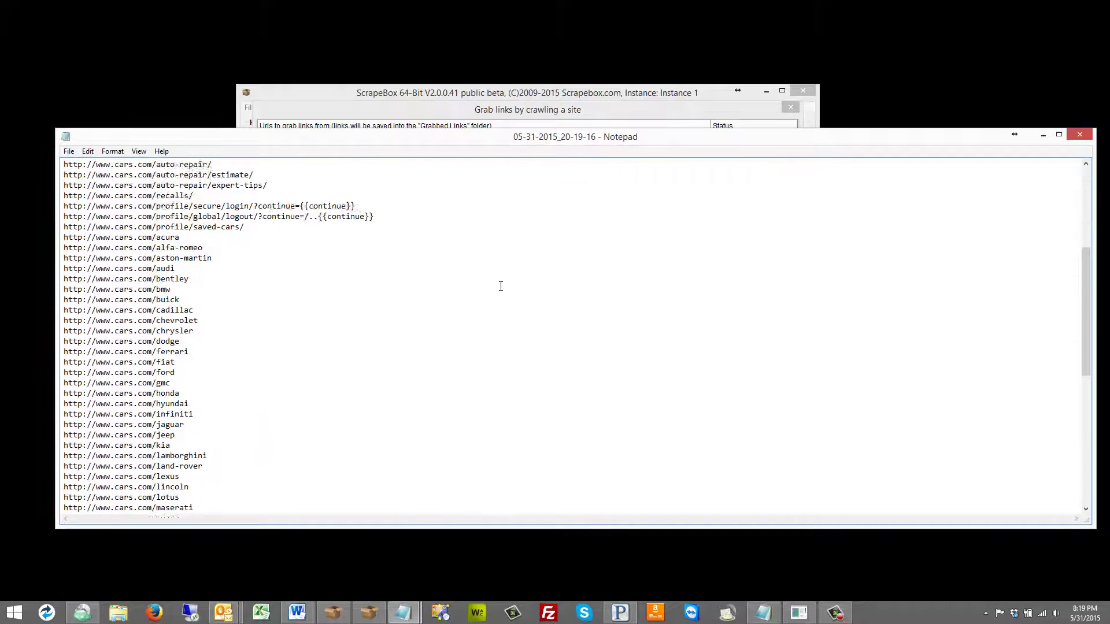
{"action": "scroll", "coordinate": [492, 277], "scroll_direction": "down", "scroll_amount": 5}
{"action": "scroll", "coordinate": [479, 273], "scroll_direction": "up", "scroll_amount": 15}
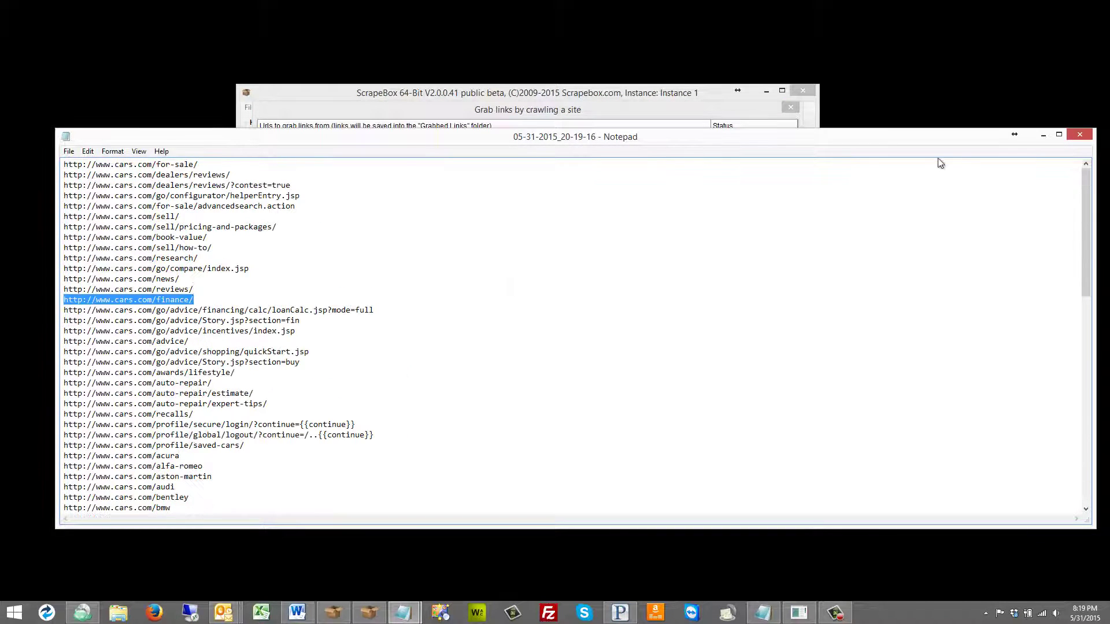
{"action": "left_click", "coordinate": [1079, 134]}
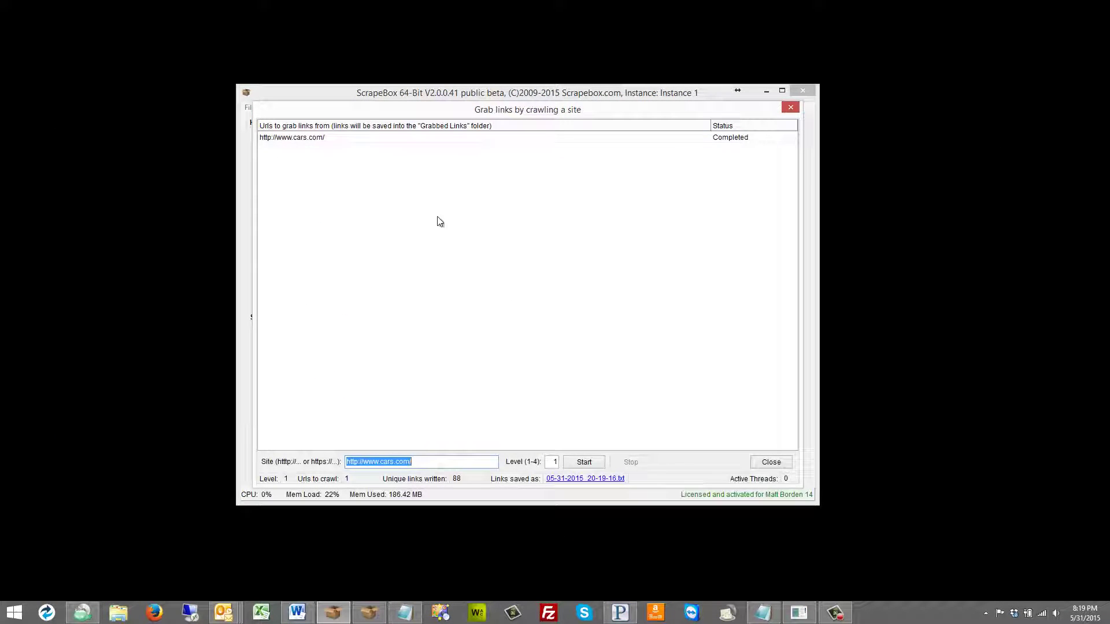
{"action": "left_click", "coordinate": [134, 584]}
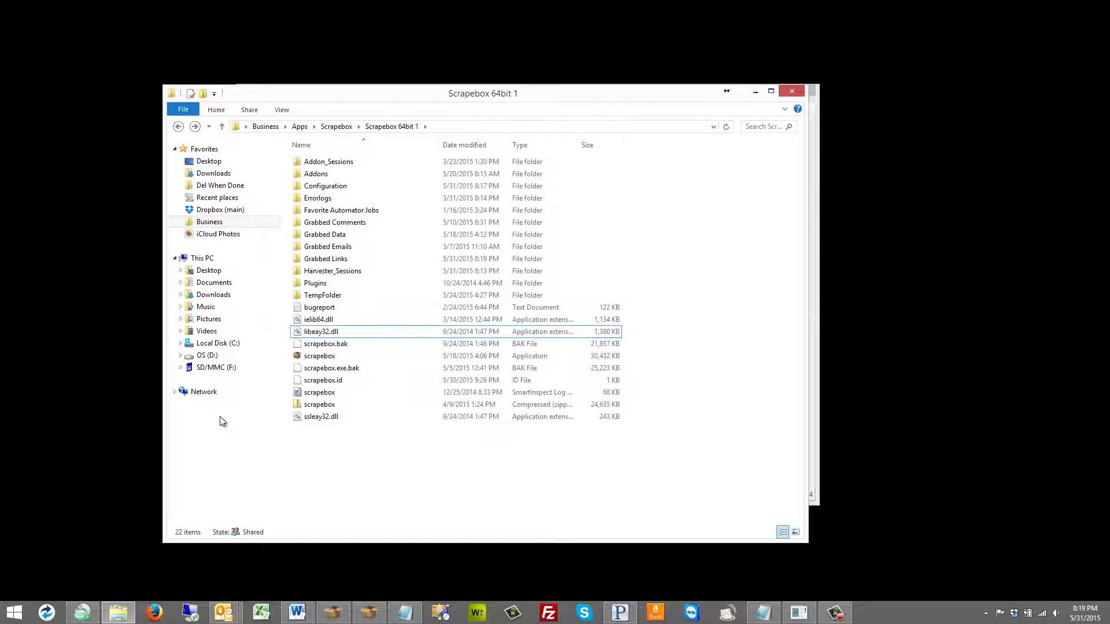
{"action": "double_click", "coordinate": [327, 264]}
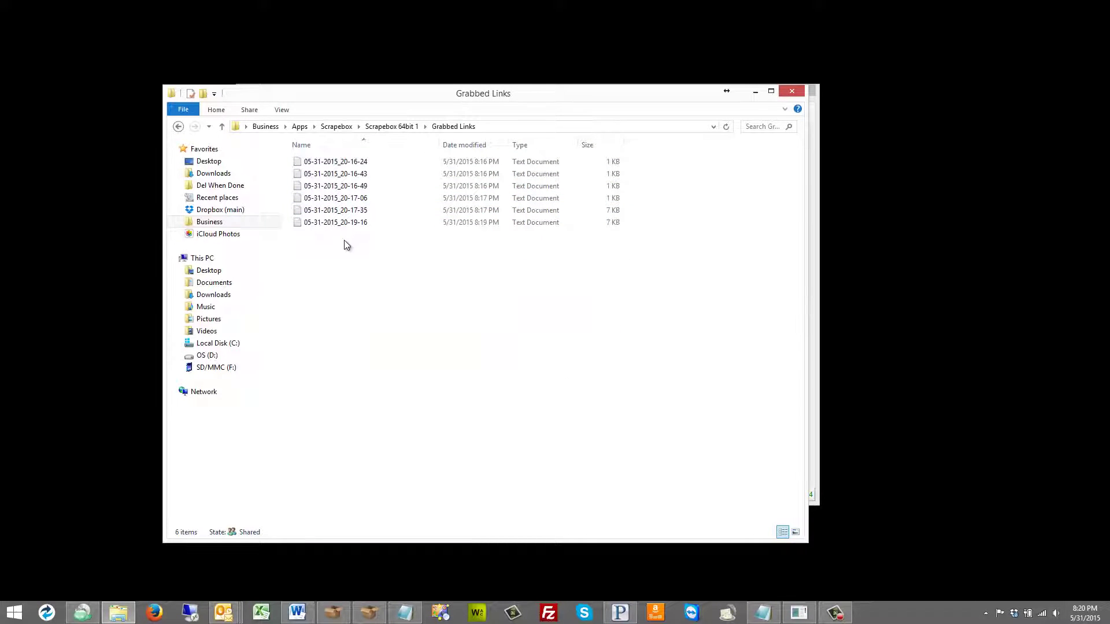
{"action": "double_click", "coordinate": [342, 224]}
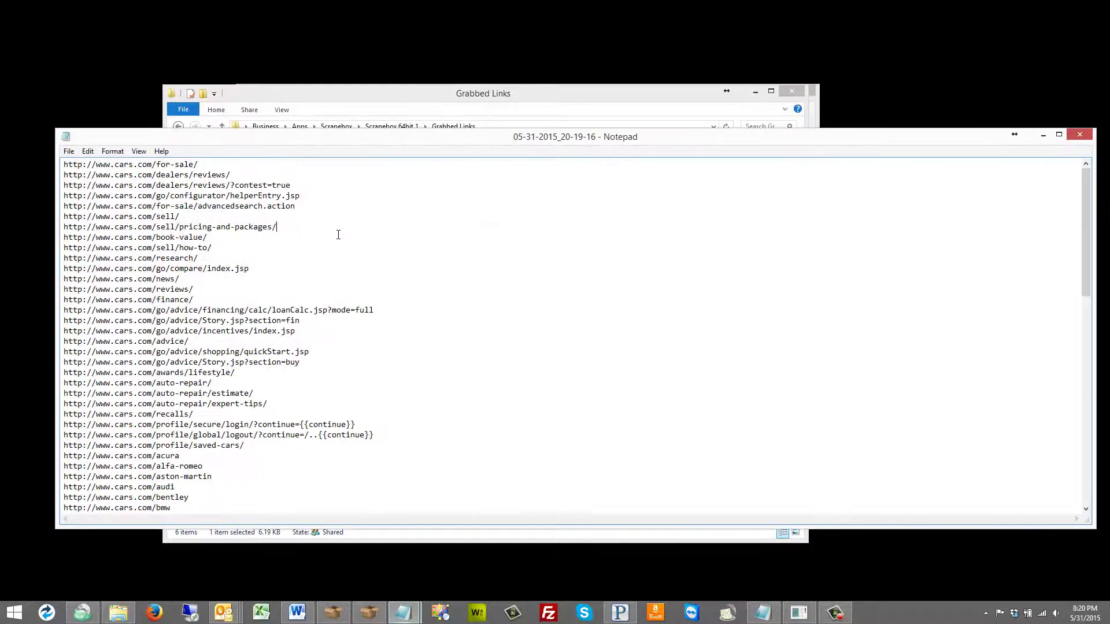
{"action": "scroll", "coordinate": [338, 234], "scroll_direction": "down", "scroll_amount": 18}
{"action": "left_click", "coordinate": [1079, 134]}
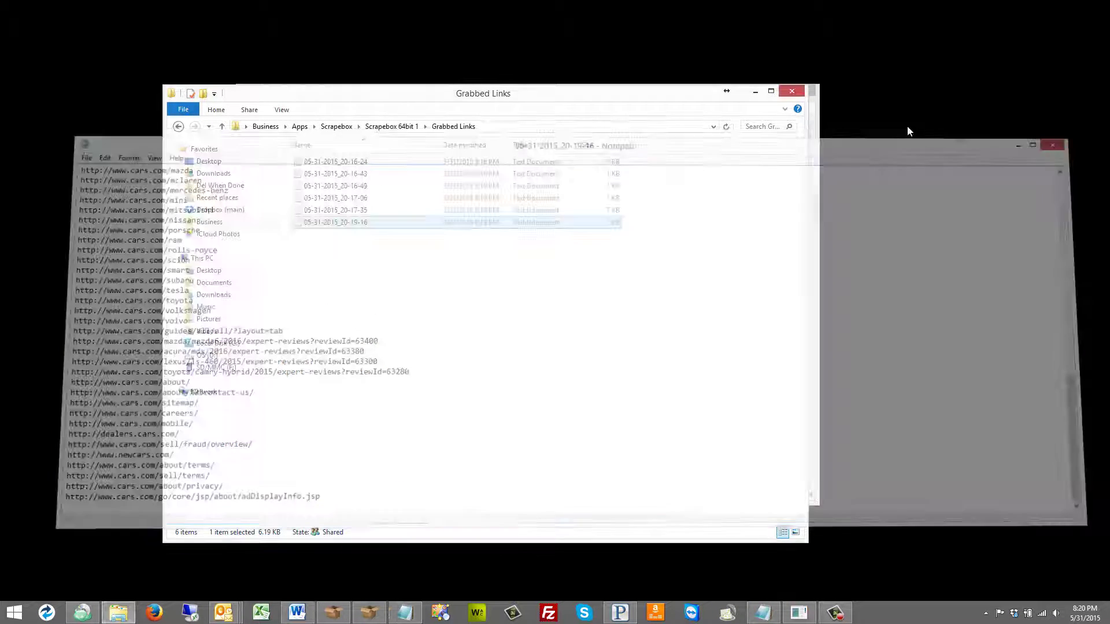
Step: Close the Grabbed Links folder and the crawler, then reopen Grab links by crawling a site for cars.com
{"action": "left_click", "coordinate": [792, 91]}
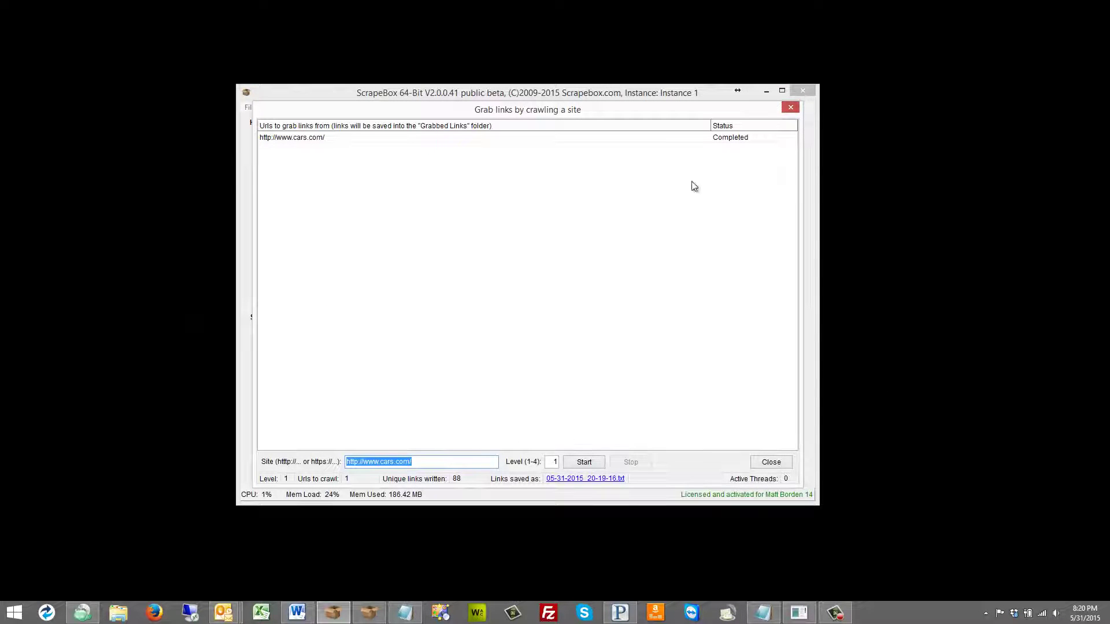
{"action": "mouse_move", "coordinate": [669, 118]}
{"action": "left_mouse_down"}
{"action": "mouse_move", "coordinate": [665, 361]}
{"action": "mouse_move", "coordinate": [666, 115]}
{"action": "left_mouse_up"}
{"action": "left_click", "coordinate": [768, 459]}
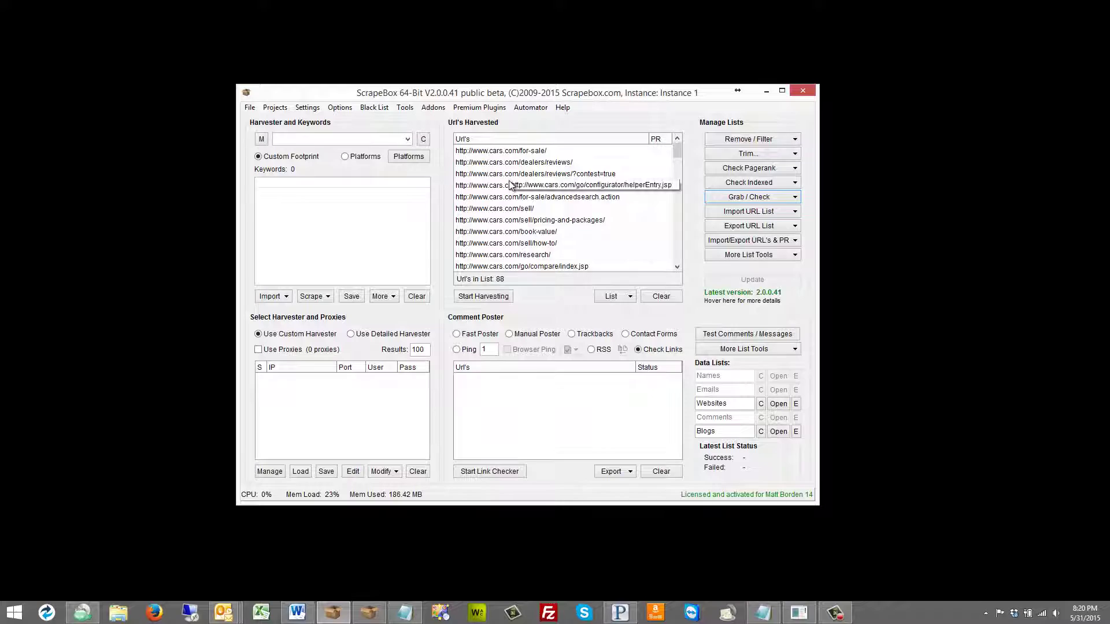
{"action": "left_click", "coordinate": [742, 199]}
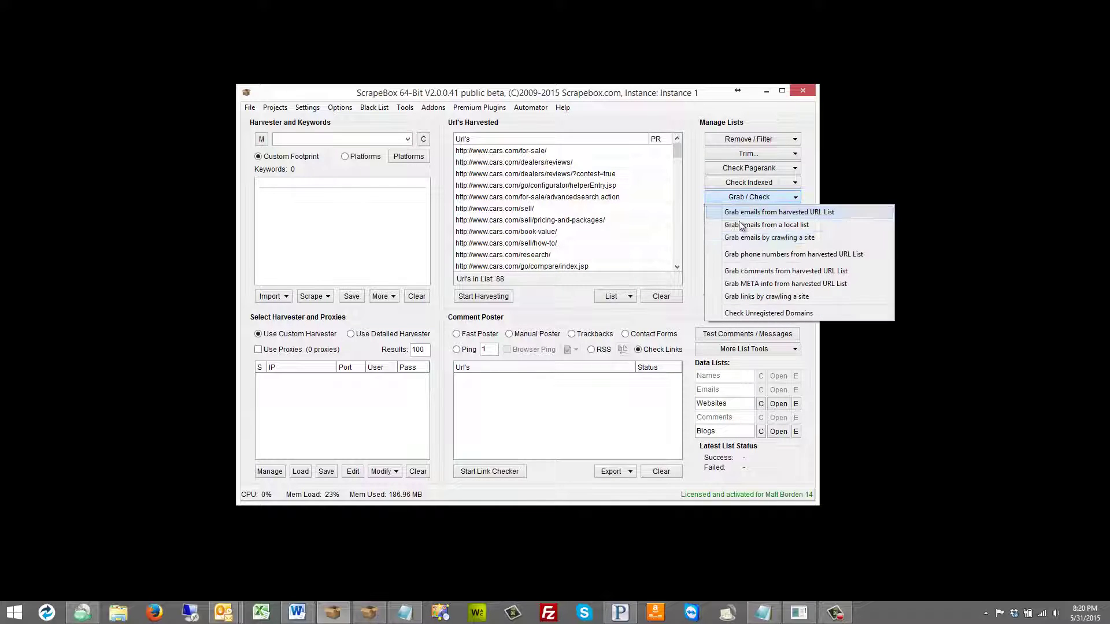
{"action": "left_click", "coordinate": [745, 296]}
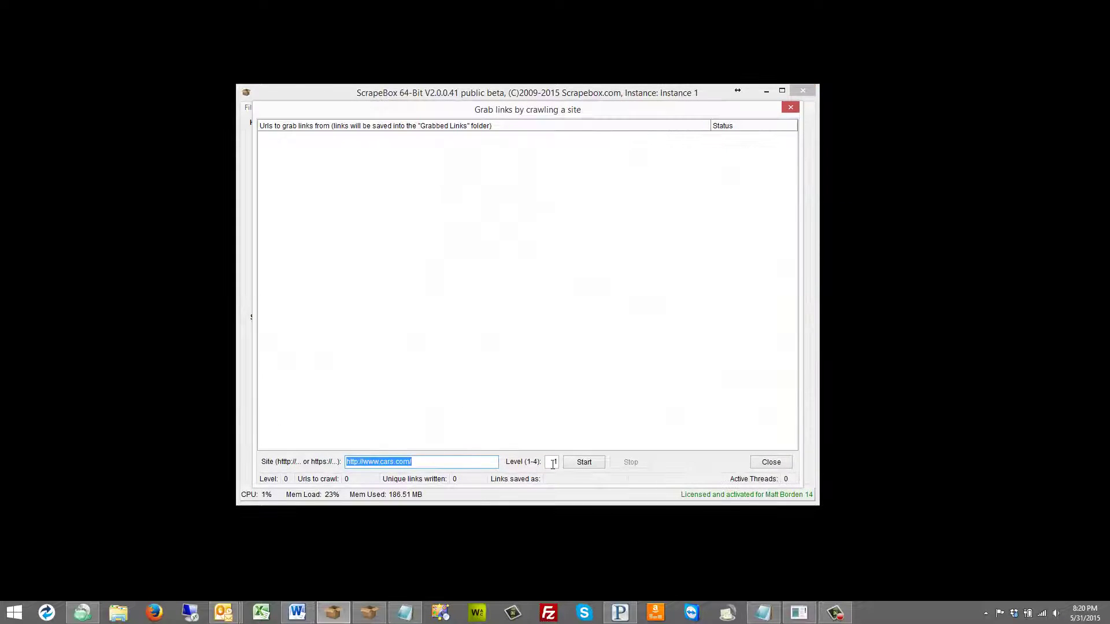
{"action": "key", "text": "Tab"}
Step: Crawl cars.com at level 2, collecting 3354 unique links into 05-31-2015_20-20-22.txt
{"action": "type", "text": "2"}
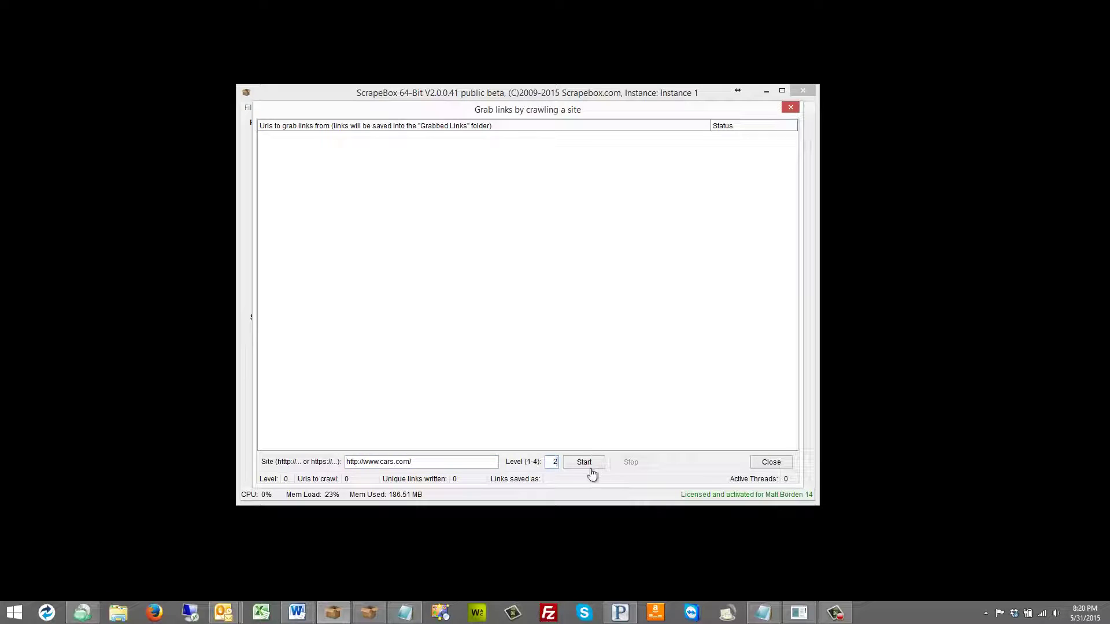
{"action": "left_click", "coordinate": [587, 464]}
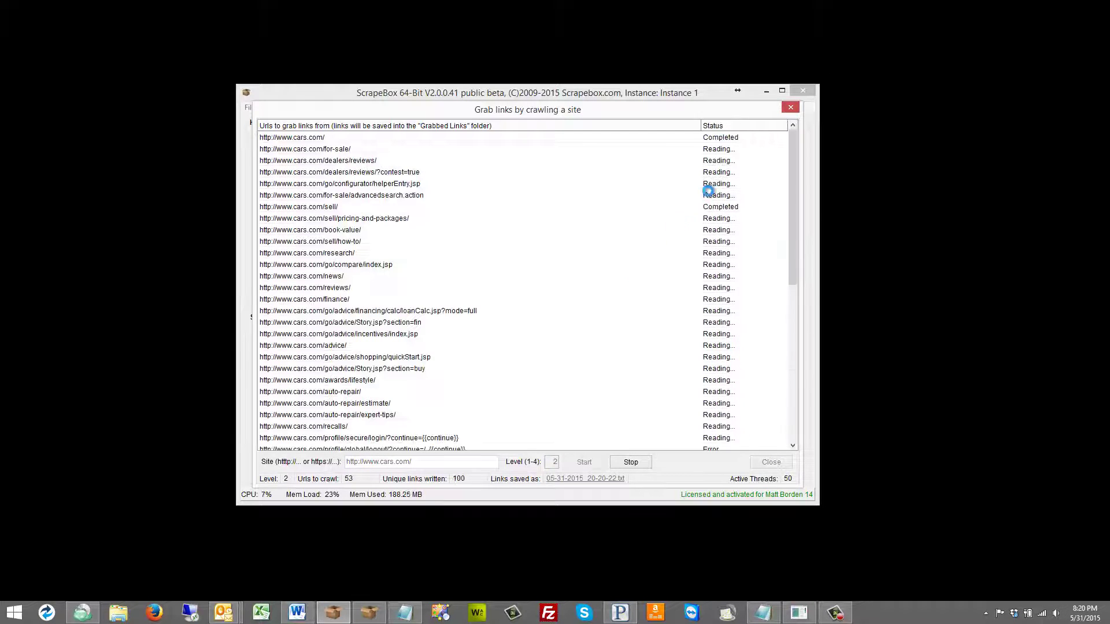
{"action": "mouse_move", "coordinate": [524, 117]}
{"action": "left_mouse_down"}
{"action": "mouse_move", "coordinate": [517, 370]}
{"action": "mouse_move", "coordinate": [521, 110]}
{"action": "left_mouse_up"}
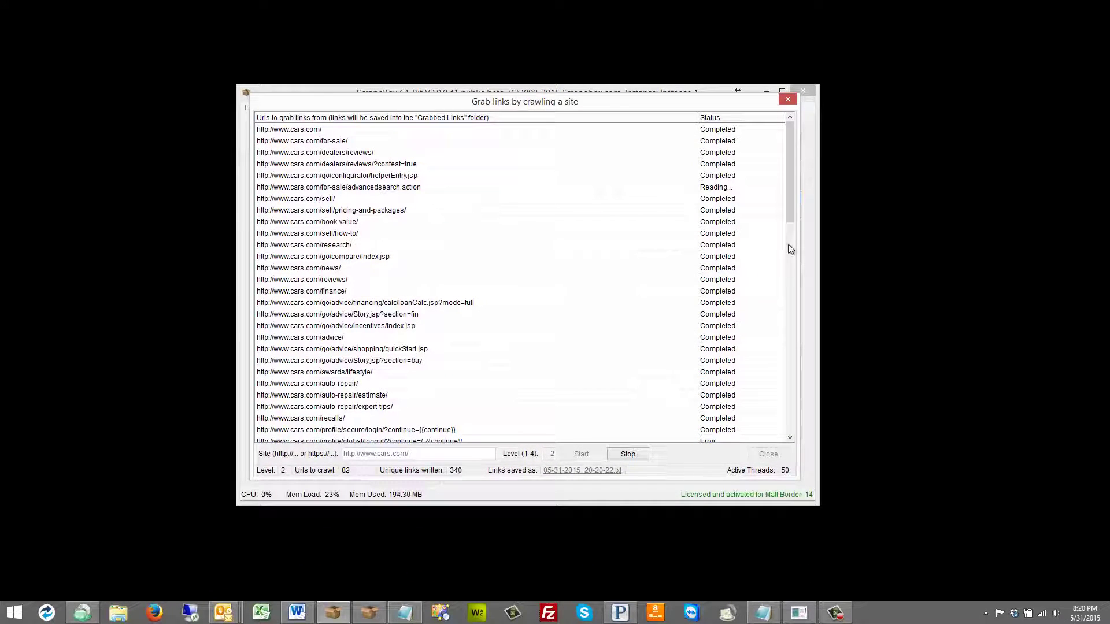
{"action": "left_click_drag", "start_coordinate": [790, 184], "coordinate": [745, 416]}
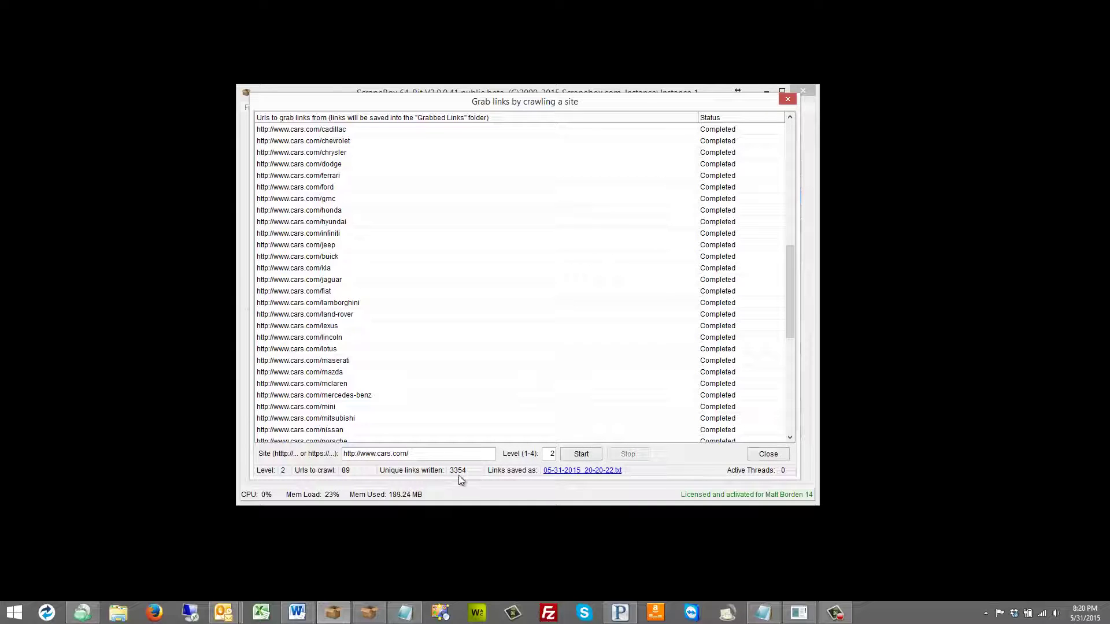
{"action": "left_click", "coordinate": [574, 471]}
{"action": "scroll", "coordinate": [474, 247], "scroll_direction": "down", "scroll_amount": 20}
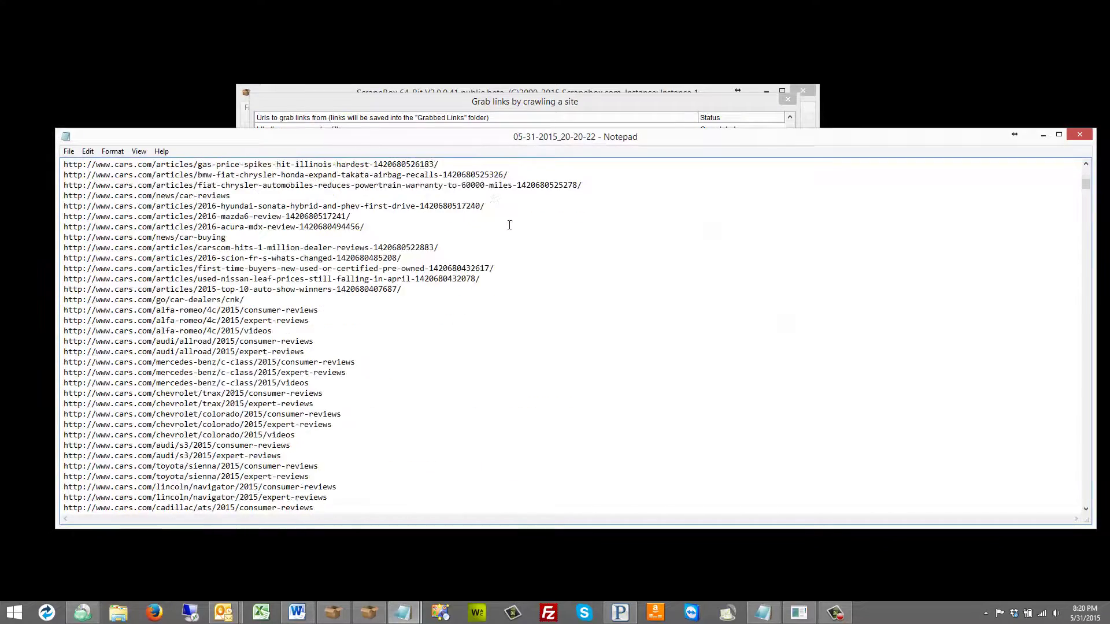
{"action": "scroll", "coordinate": [508, 216], "scroll_direction": "down", "scroll_amount": 20}
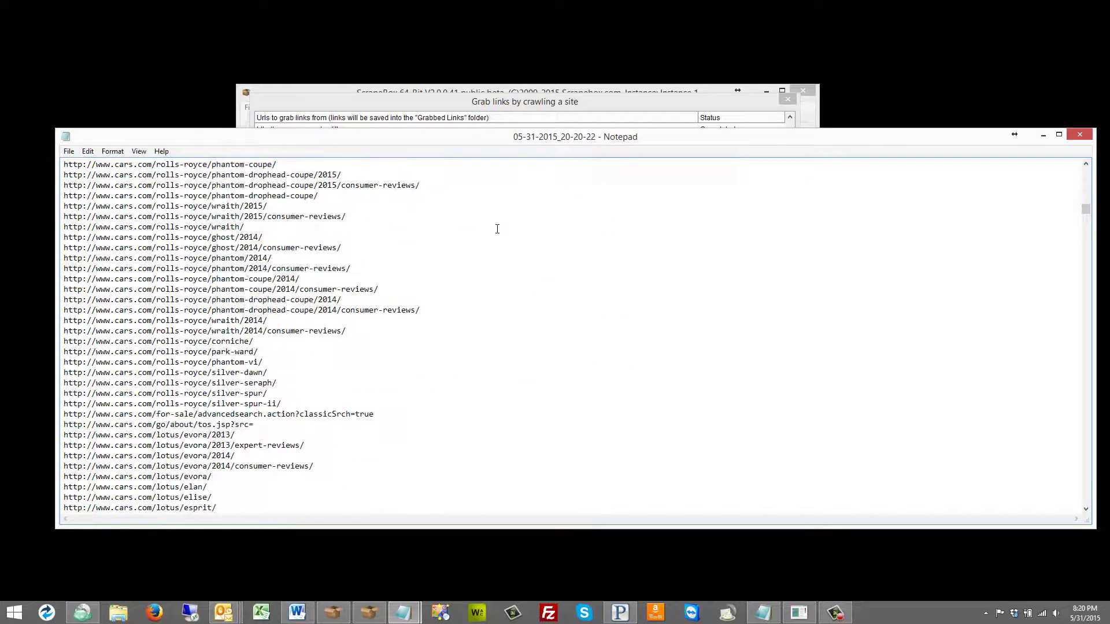
{"action": "left_click_drag", "start_coordinate": [1085, 219], "coordinate": [1085, 501]}
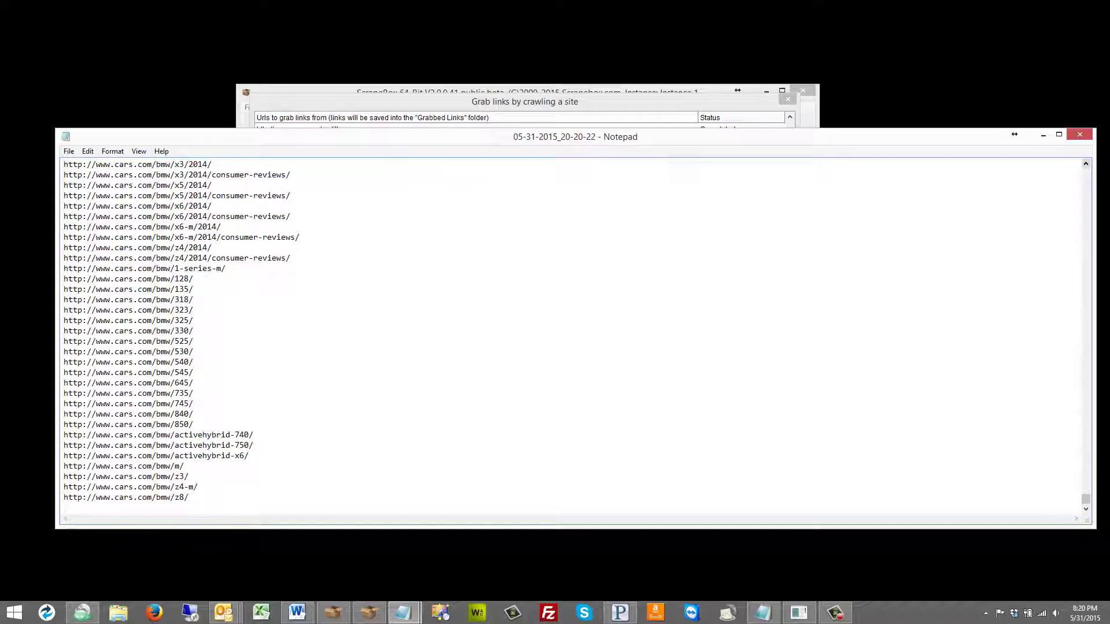
{"action": "left_click", "coordinate": [1079, 135]}
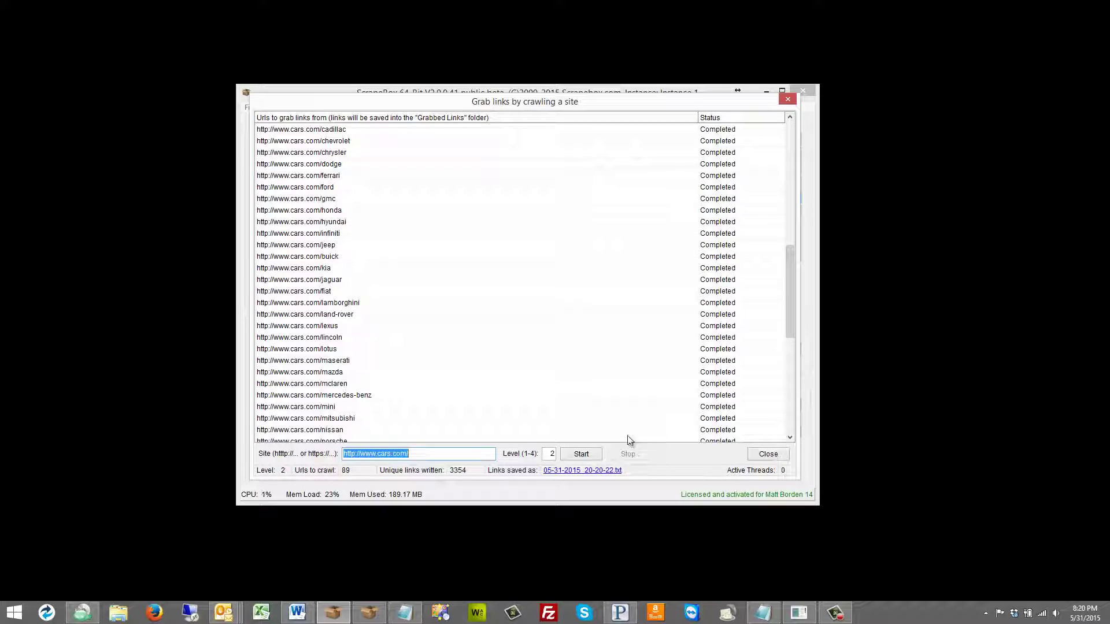
Step: Drag the Grab links results window aside to uncover more of the main ScrapeBox window
{"action": "left_click_drag", "start_coordinate": [486, 100], "coordinate": [604, 88]}
{"action": "left_click_drag", "start_coordinate": [482, 93], "coordinate": [445, 99]}
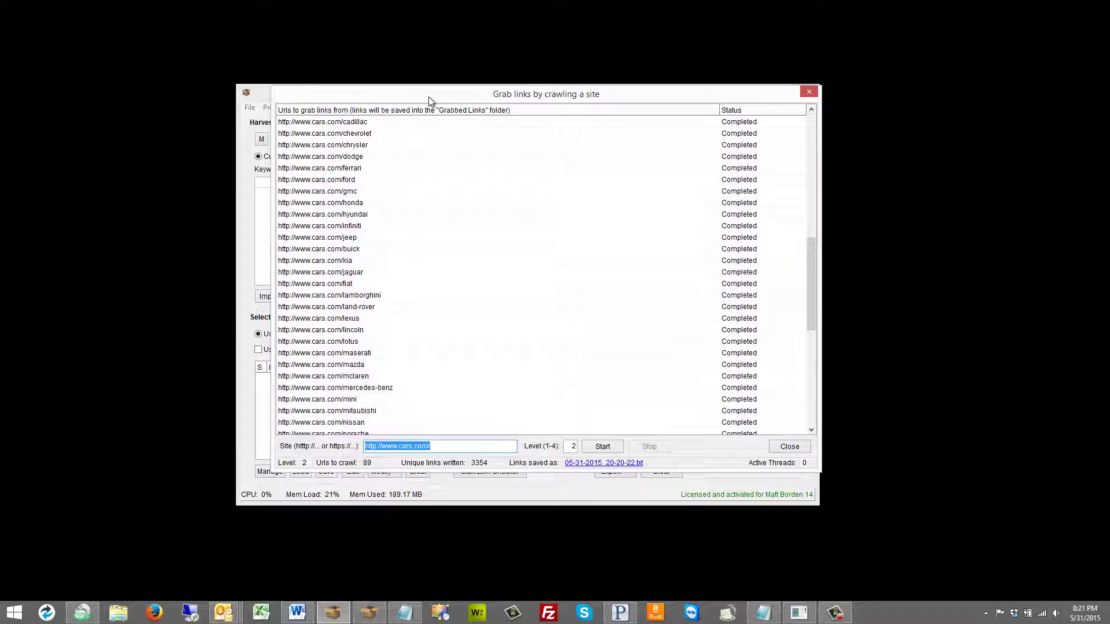